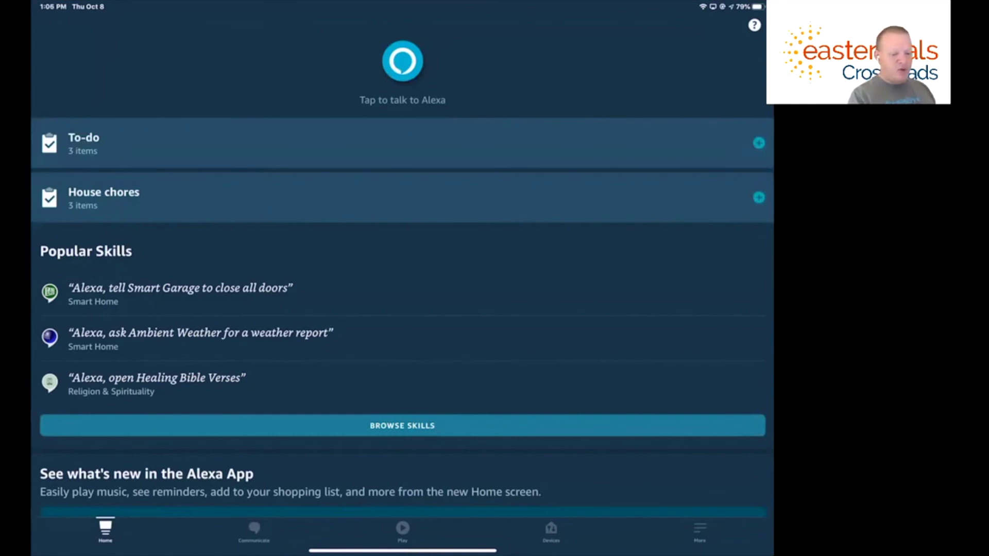
Check the tablet timer counting down at 00:13:42 under Reminders & Alarms, then list devices
click(699, 531)
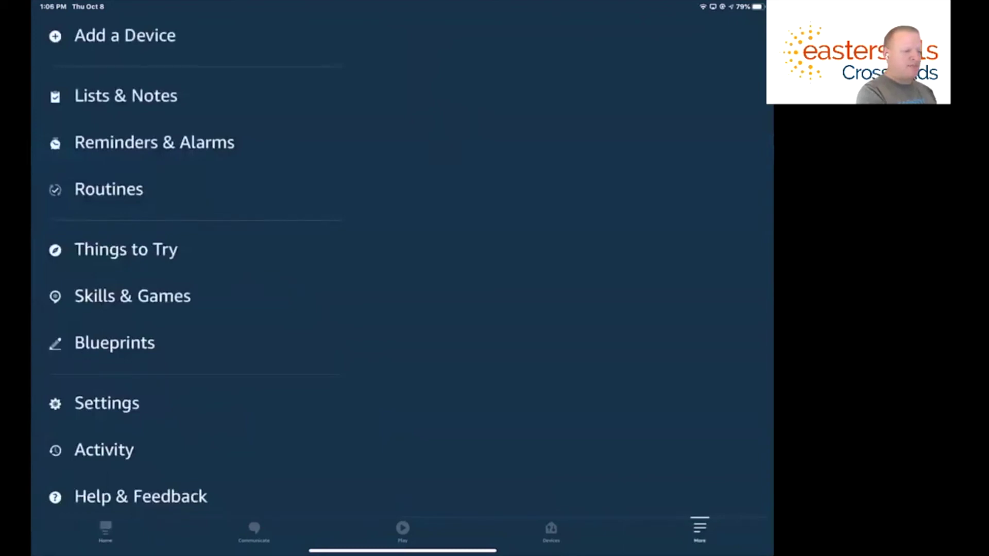
click(154, 142)
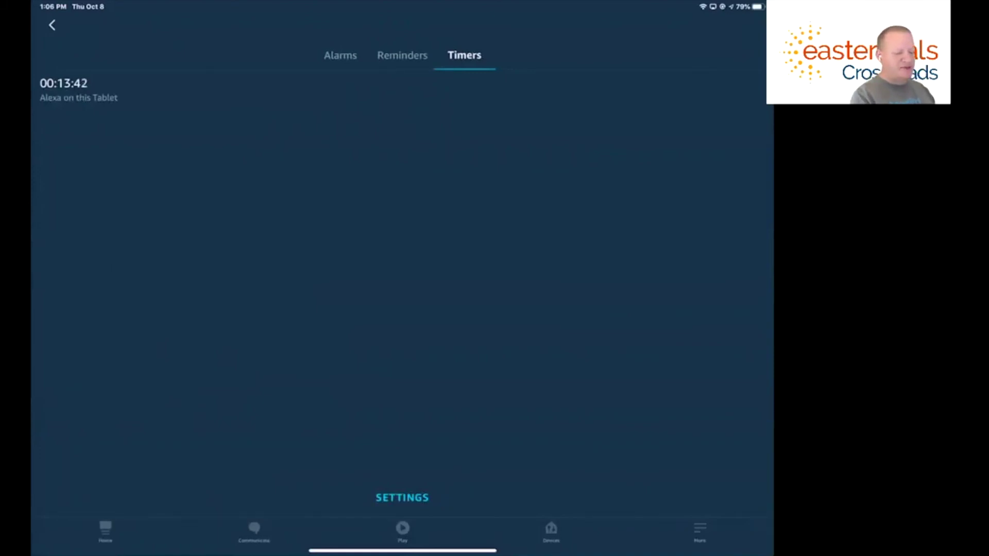
click(402, 497)
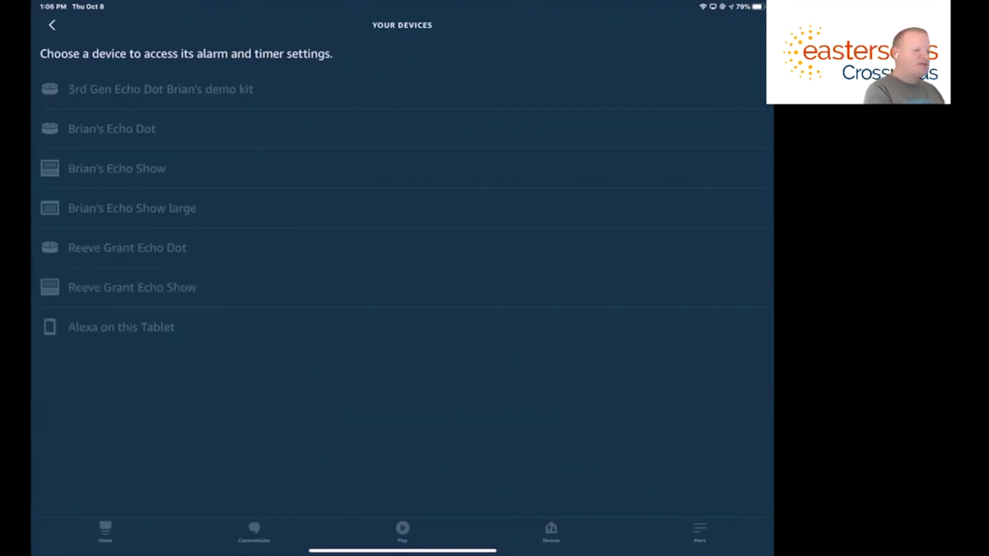
click(52, 25)
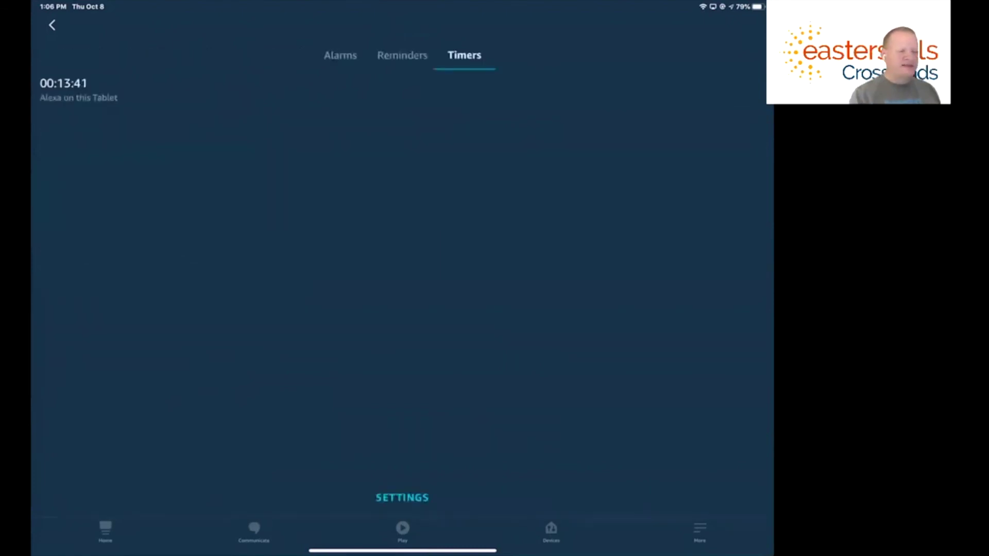